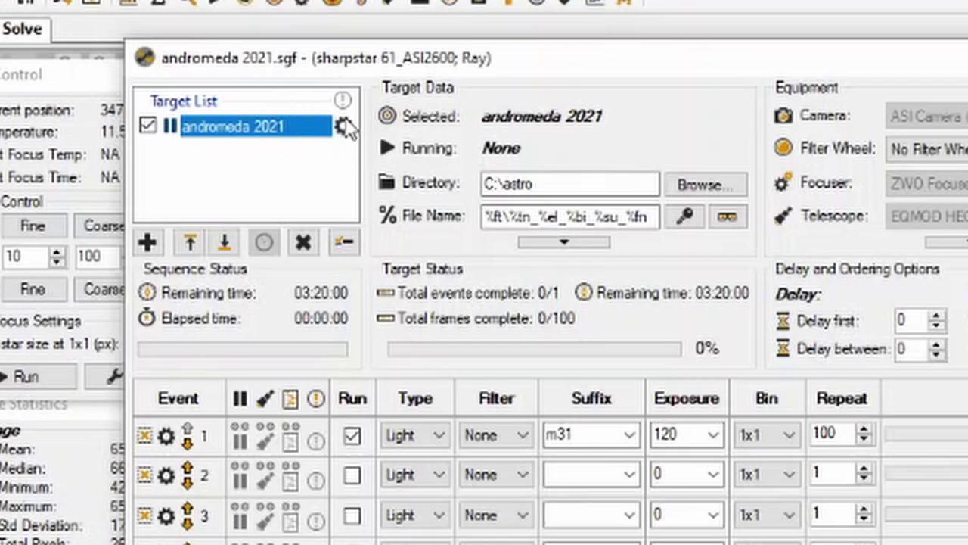
Auto-center the telescope on the andromeda 2021 target from its Target Settings, confirming the centring.
{"action": "left_click", "coordinate": [343, 126]}
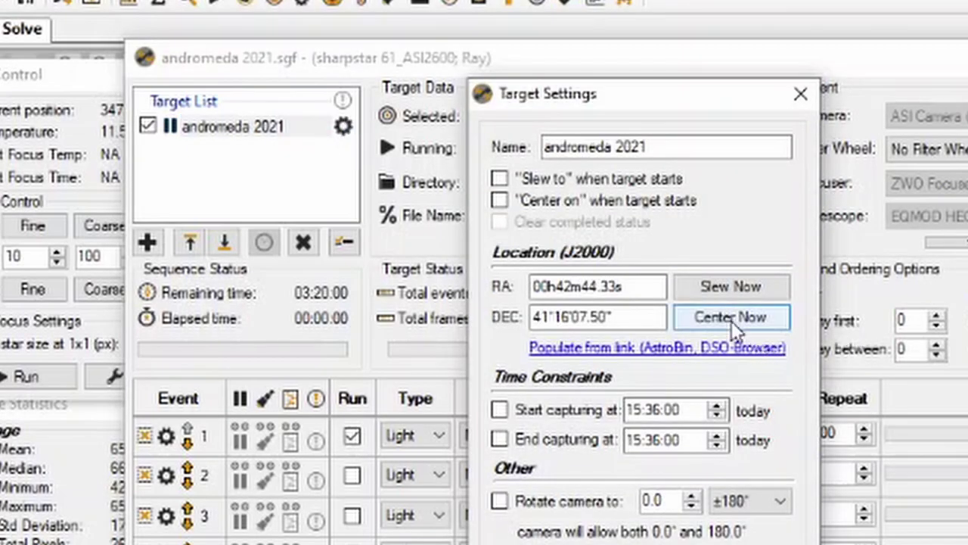
{"action": "left_click", "coordinate": [731, 319]}
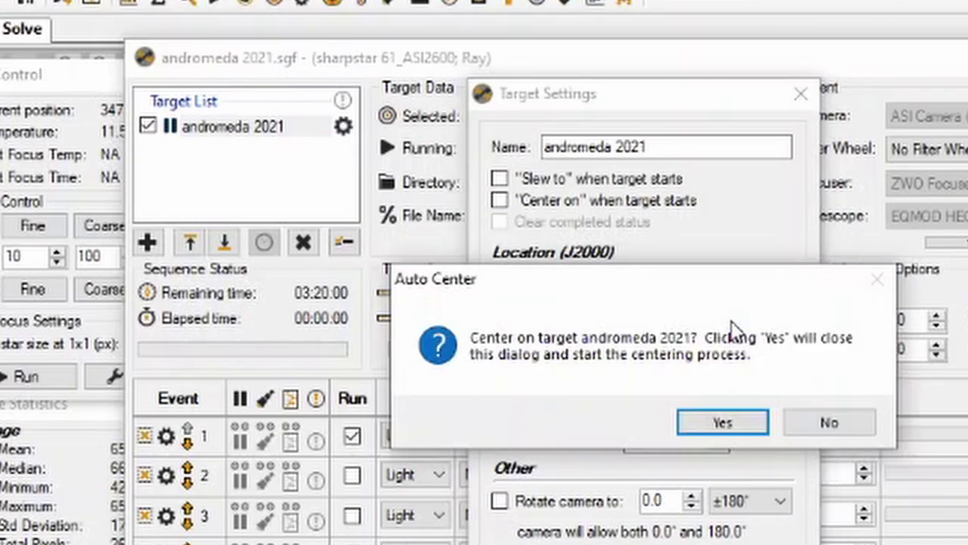
{"action": "left_click", "coordinate": [719, 422]}
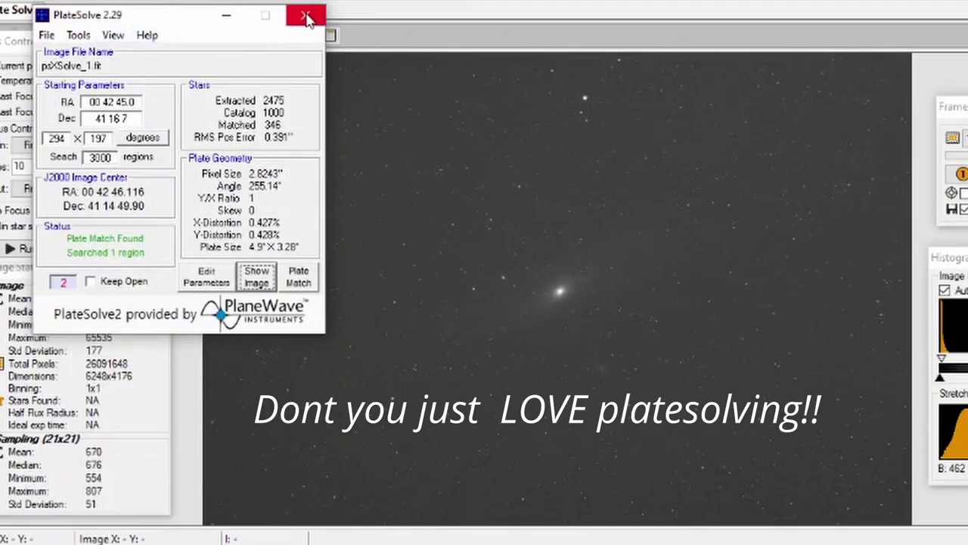
Close the PlateSolve 2.29 results window to reveal the live M31 capture.
{"action": "left_click", "coordinate": [306, 17]}
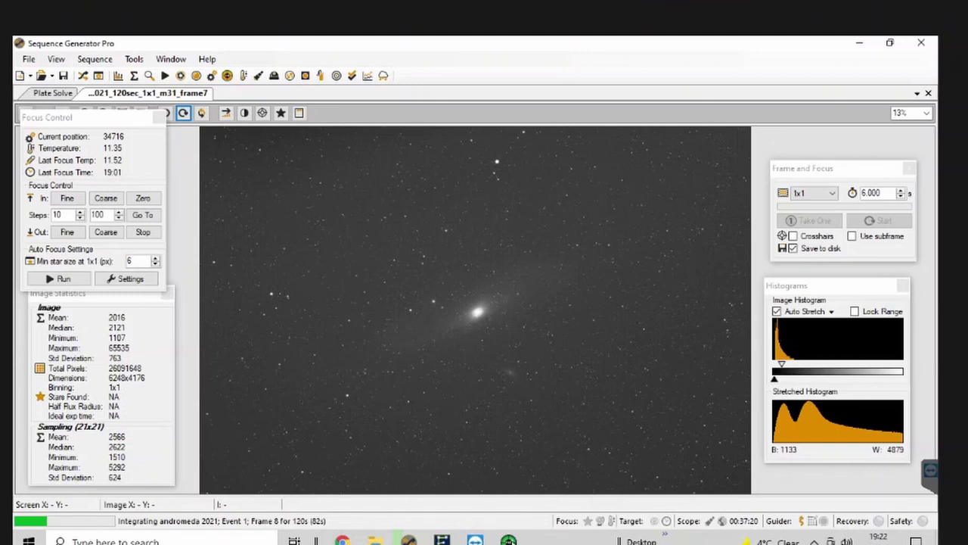
Bring PHD2 Guiding to the front to view the guiding graph and RMS error.
{"action": "left_click", "coordinate": [509, 540]}
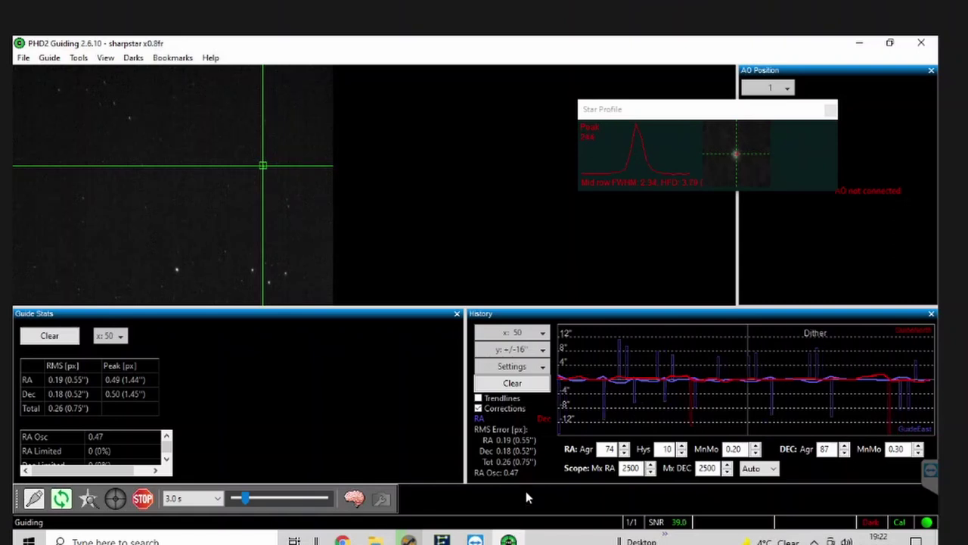
{"action": "left_click", "coordinate": [409, 540]}
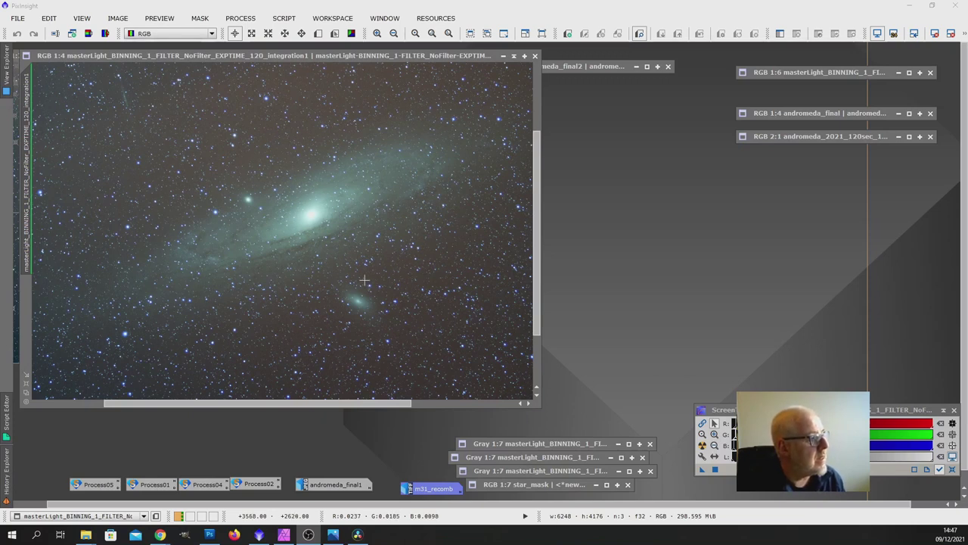
Zoom the Andromeda image up close and pan across the core and dust lanes.
{"action": "scroll", "coordinate": [363, 278], "scroll_direction": "up", "scroll_amount": 1}
{"action": "scroll", "coordinate": [365, 276], "scroll_direction": "down", "scroll_amount": 1}
{"action": "scroll", "coordinate": [369, 273], "scroll_direction": "up", "scroll_amount": 2}
{"action": "scroll", "coordinate": [369, 273], "scroll_direction": "up", "scroll_amount": 1}
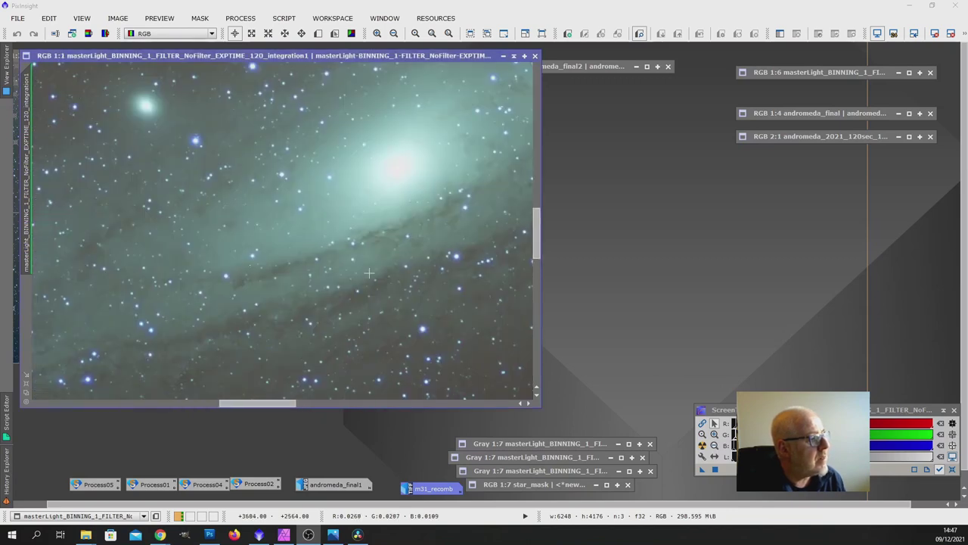
{"action": "scroll", "coordinate": [368, 273], "scroll_direction": "up", "scroll_amount": 1}
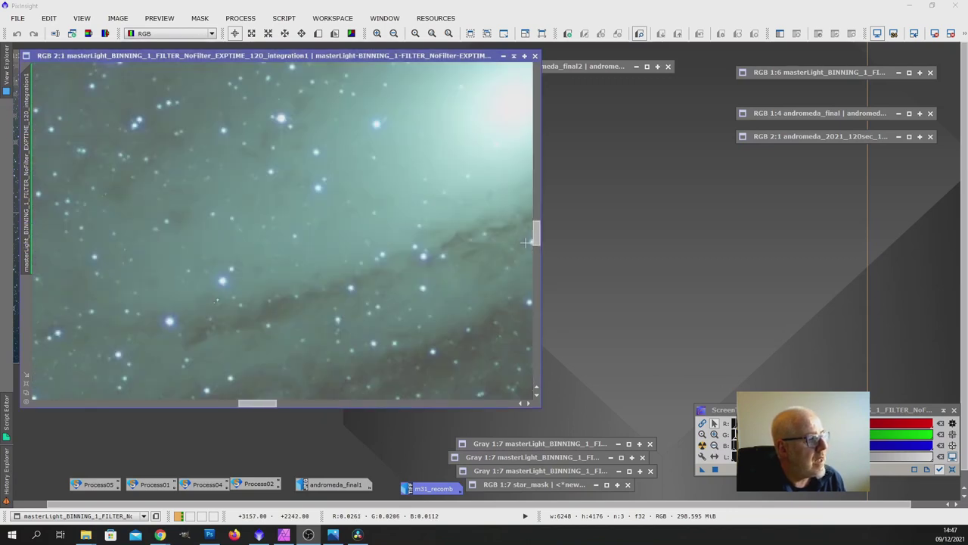
{"action": "left_click_drag", "start_coordinate": [537, 241], "coordinate": [533, 195]}
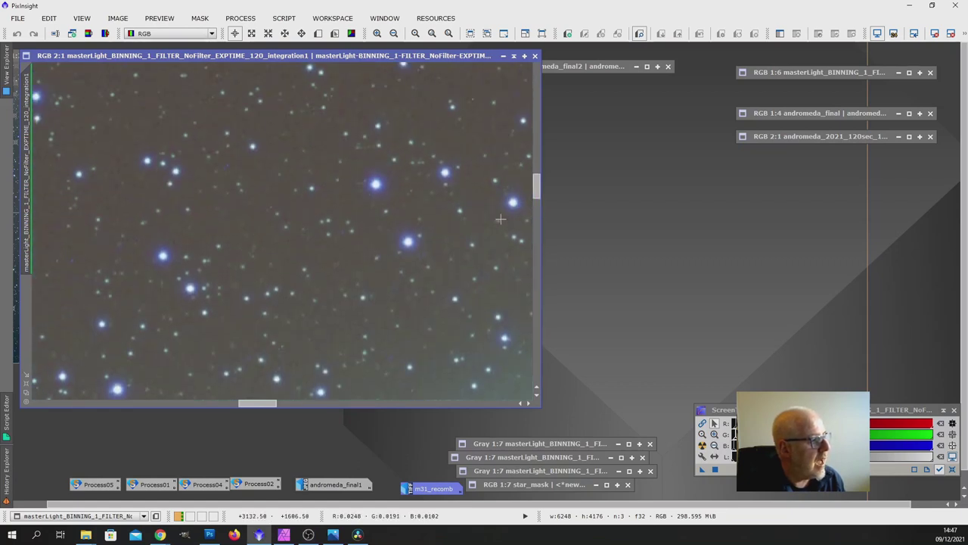
{"action": "scroll", "coordinate": [481, 224], "scroll_direction": "down", "scroll_amount": 1}
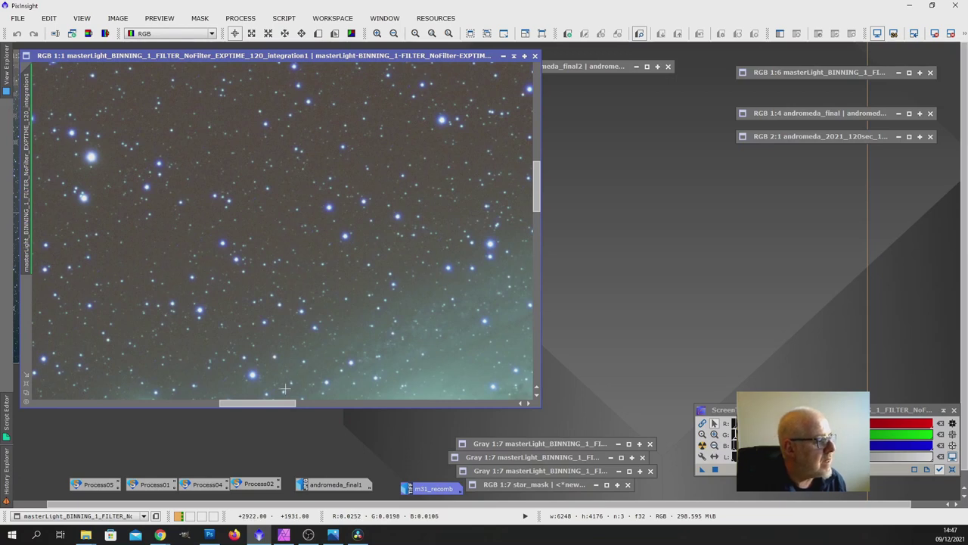
{"action": "left_click_drag", "start_coordinate": [273, 403], "coordinate": [215, 405]}
Zoom in to 5:1 to check star shapes, then zoom back out to a wider galaxy view.
{"action": "scroll", "coordinate": [261, 323], "scroll_direction": "down", "scroll_amount": 1}
{"action": "scroll", "coordinate": [260, 323], "scroll_direction": "up", "scroll_amount": 2}
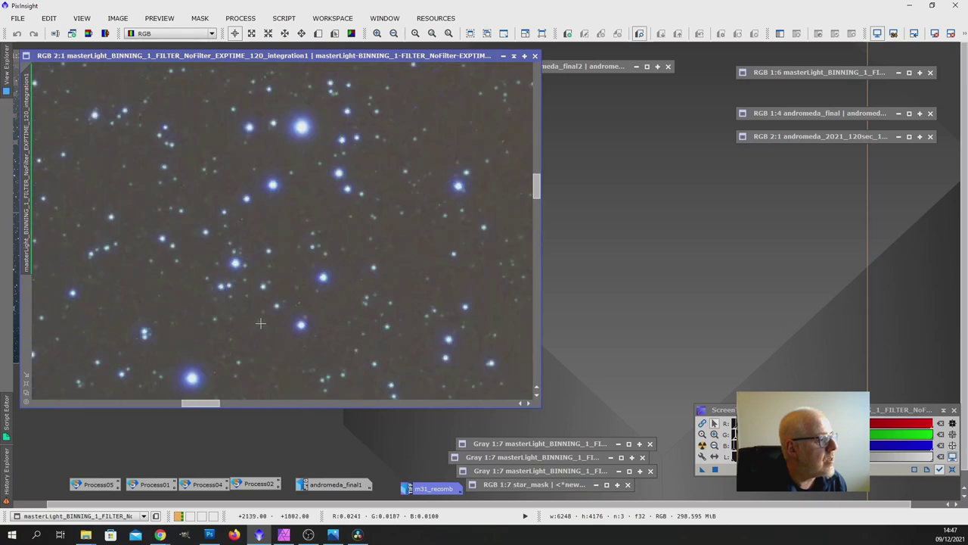
{"action": "scroll", "coordinate": [318, 310], "scroll_direction": "up", "scroll_amount": 1}
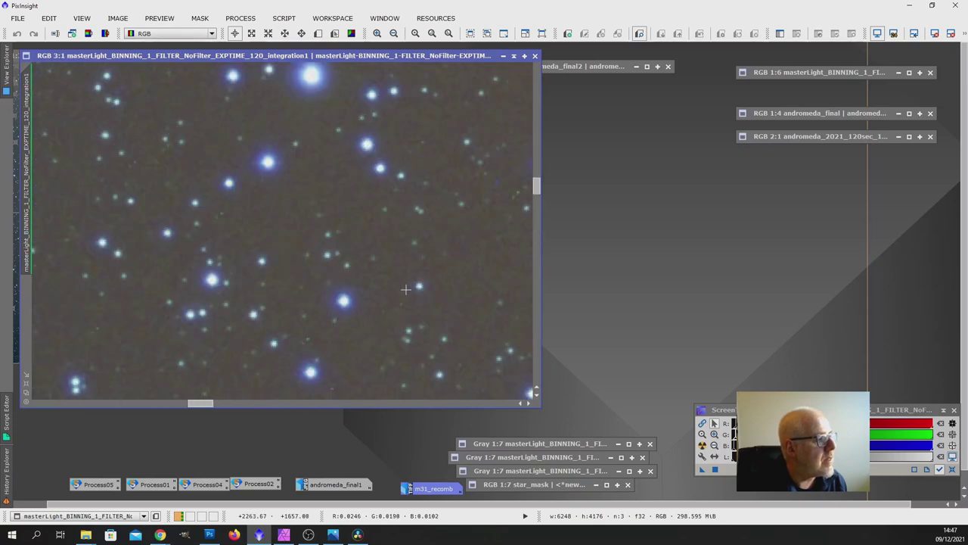
{"action": "left_click_drag", "start_coordinate": [537, 189], "coordinate": [537, 170]}
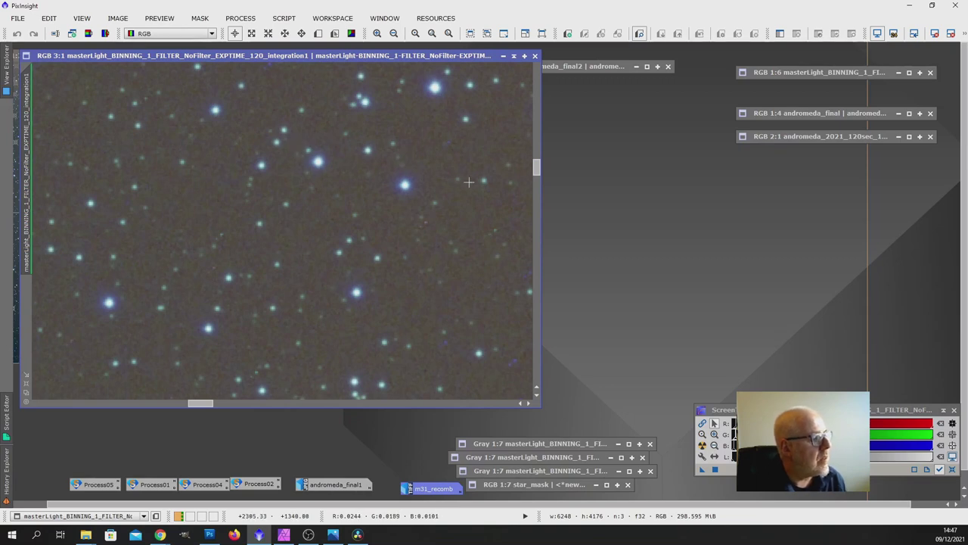
{"action": "scroll", "coordinate": [463, 193], "scroll_direction": "up", "scroll_amount": 1}
{"action": "scroll", "coordinate": [461, 200], "scroll_direction": "up", "scroll_amount": 1}
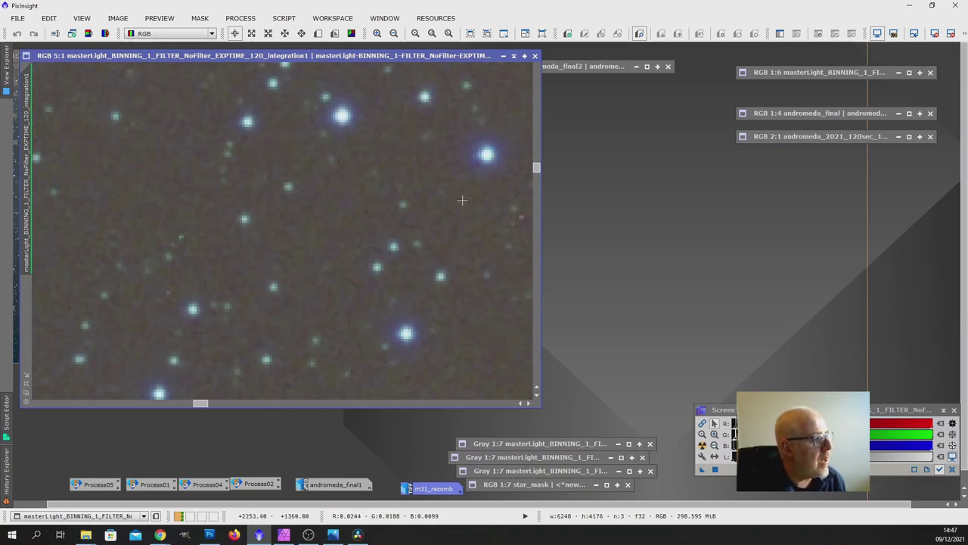
{"action": "scroll", "coordinate": [461, 203], "scroll_direction": "down", "scroll_amount": 5}
{"action": "scroll", "coordinate": [462, 206], "scroll_direction": "down", "scroll_amount": 4}
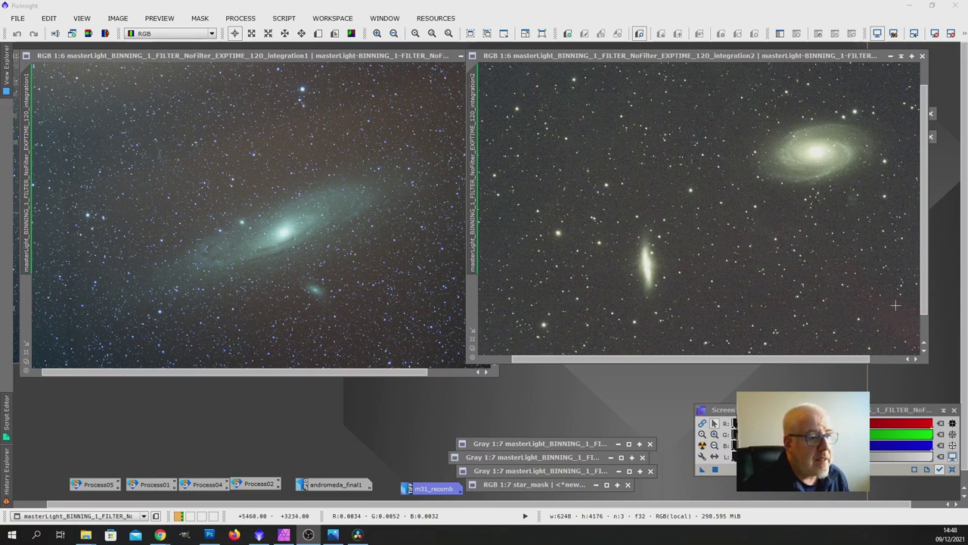
Enlarge the integration2 window, zoom it to 1:1 and pan across the M81/M82 galaxies.
{"action": "left_click_drag", "start_coordinate": [924, 312], "coordinate": [924, 263]}
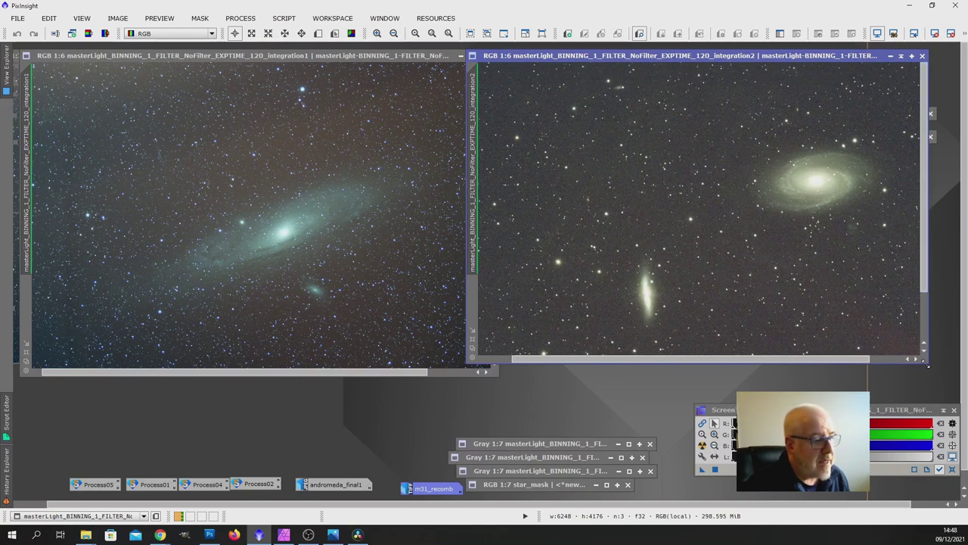
{"action": "left_click_drag", "start_coordinate": [928, 364], "coordinate": [940, 376]}
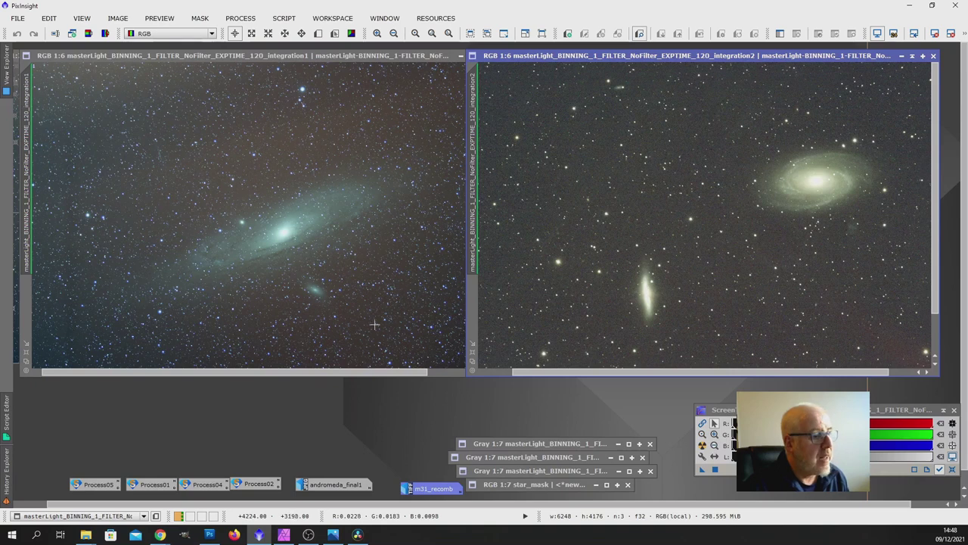
{"action": "scroll", "coordinate": [375, 270], "scroll_direction": "up", "scroll_amount": 3}
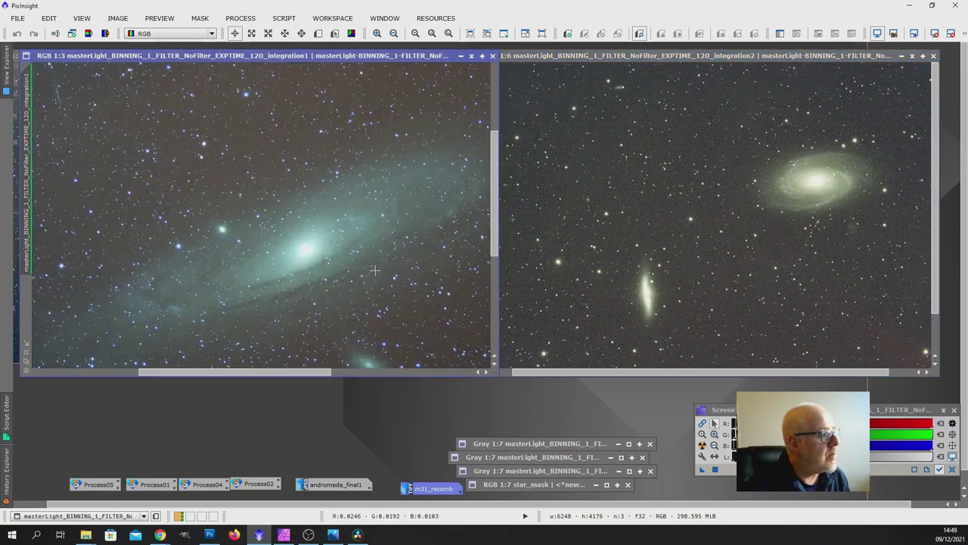
{"action": "scroll", "coordinate": [375, 271], "scroll_direction": "up", "scroll_amount": 2}
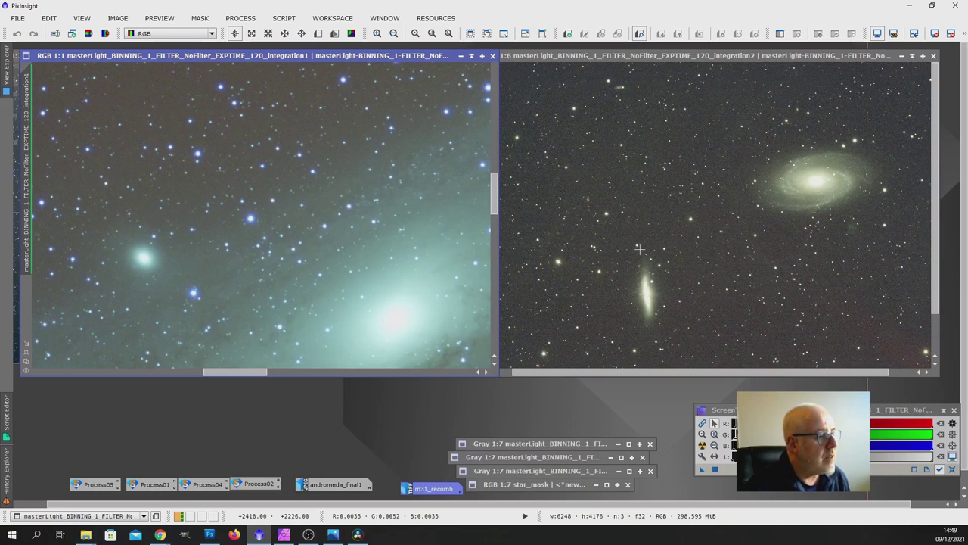
{"action": "scroll", "coordinate": [639, 249], "scroll_direction": "up", "scroll_amount": 4}
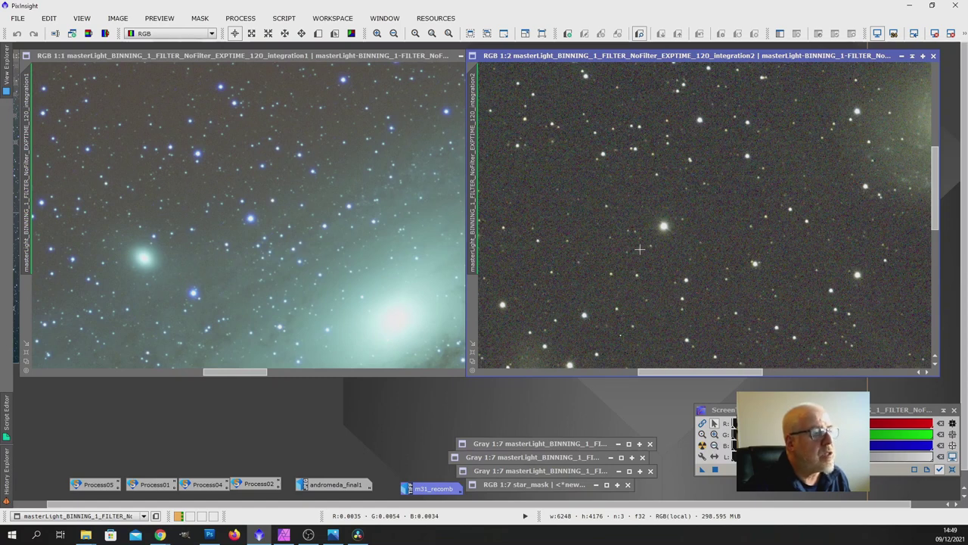
{"action": "scroll", "coordinate": [814, 243], "scroll_direction": "up", "scroll_amount": 1}
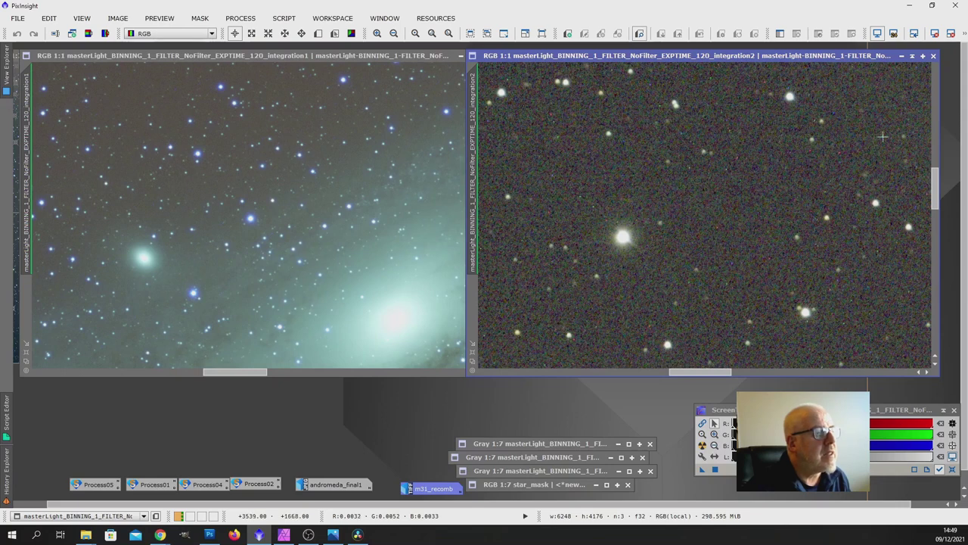
{"action": "left_click_drag", "start_coordinate": [935, 199], "coordinate": [935, 195]}
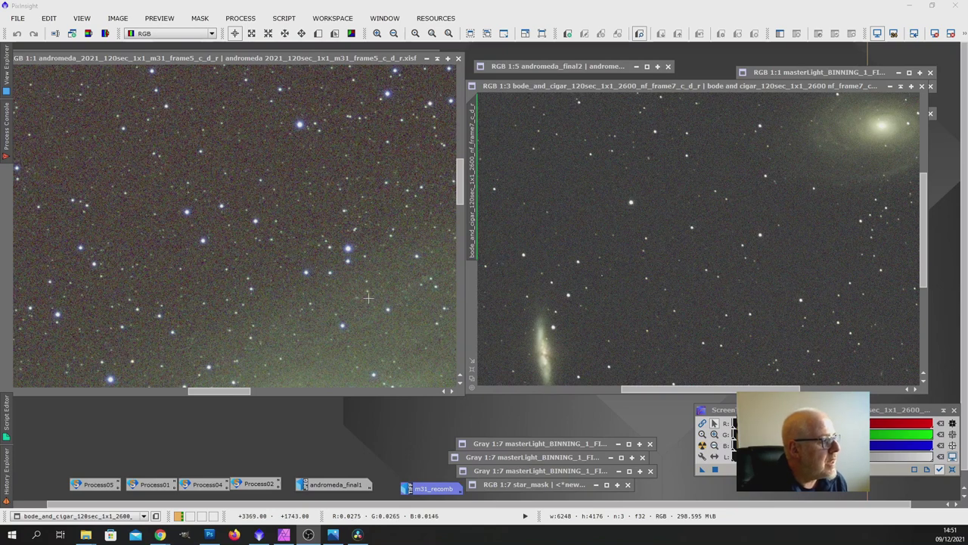
Zoom the Andromeda sub-frame to 2:1 and pan to examine its noise.
{"action": "left_click", "coordinate": [369, 297]}
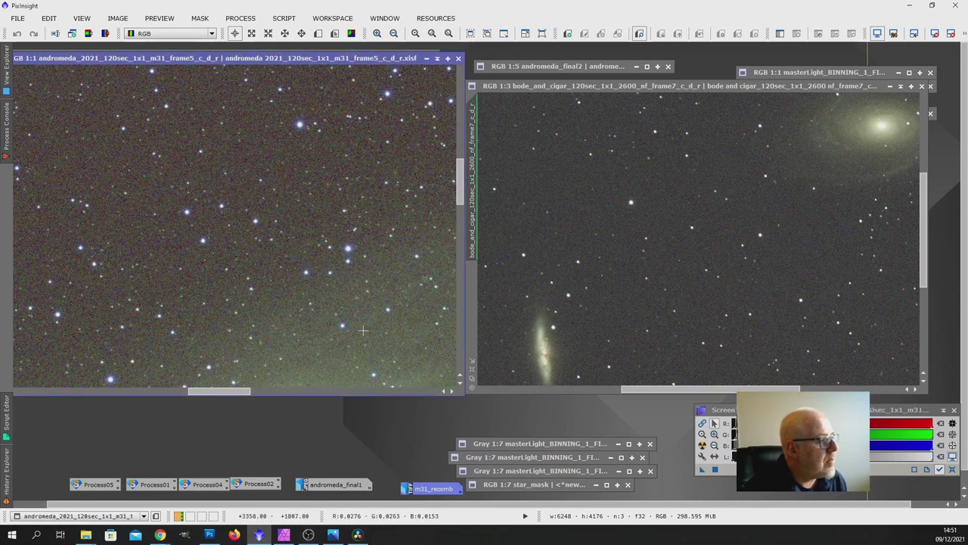
{"action": "scroll", "coordinate": [364, 329], "scroll_direction": "down", "scroll_amount": 2}
{"action": "scroll", "coordinate": [364, 330], "scroll_direction": "up", "scroll_amount": 3}
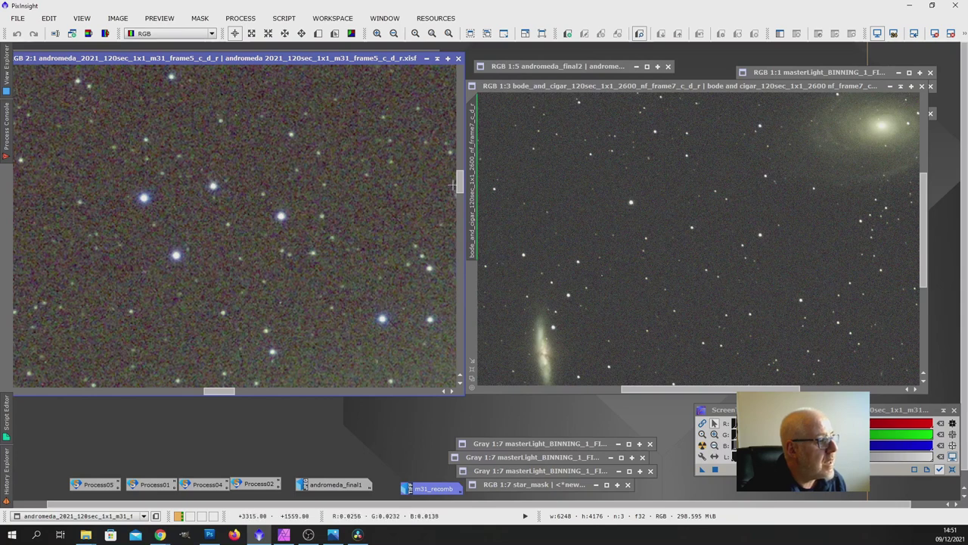
{"action": "left_click_drag", "start_coordinate": [458, 184], "coordinate": [460, 164]}
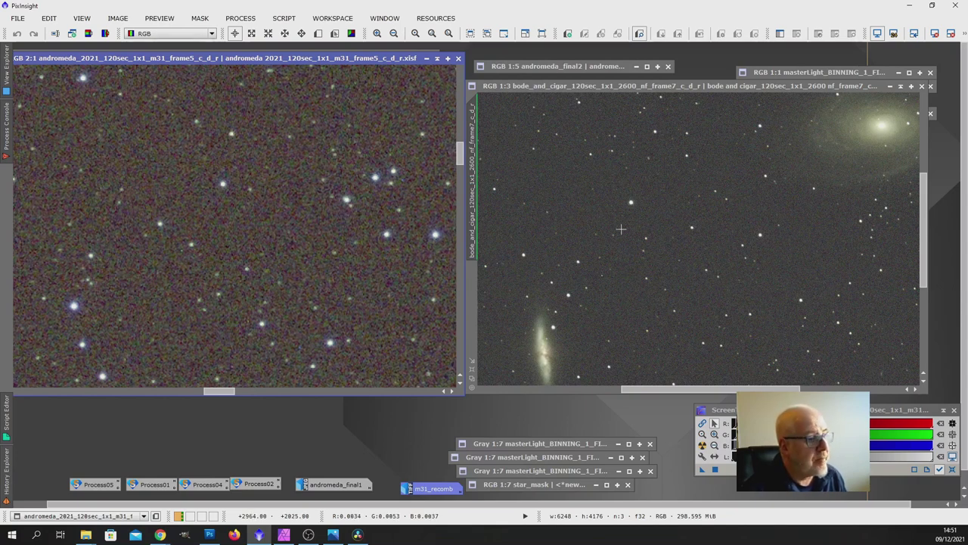
Zoom the bode_and_cigar sub-frame to 1:1 and pan across it to judge noise.
{"action": "scroll", "coordinate": [631, 229], "scroll_direction": "up", "scroll_amount": 2}
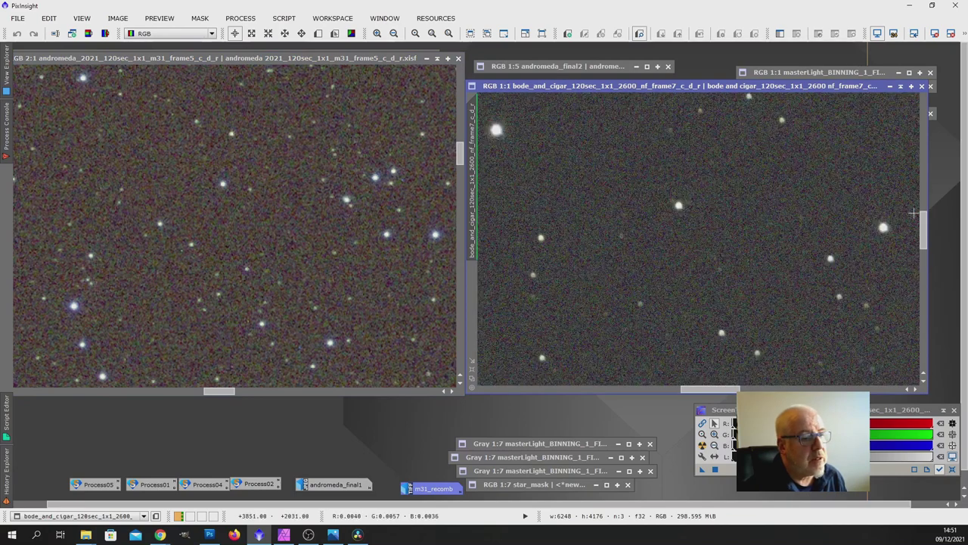
{"action": "left_click_drag", "start_coordinate": [924, 240], "coordinate": [923, 209]}
{"action": "left_click_drag", "start_coordinate": [734, 387], "coordinate": [826, 390]}
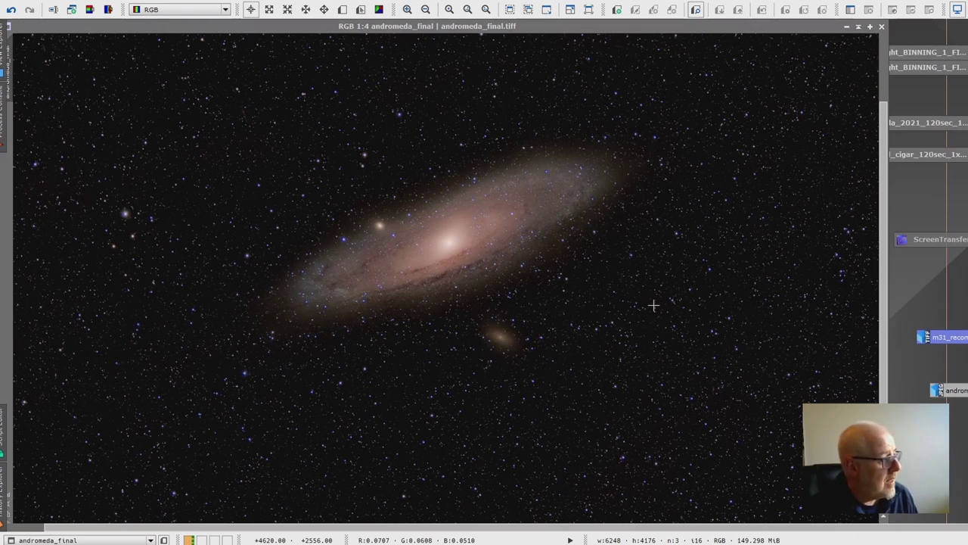
{"action": "key", "text": "plus"}
{"action": "key", "text": "plus"}
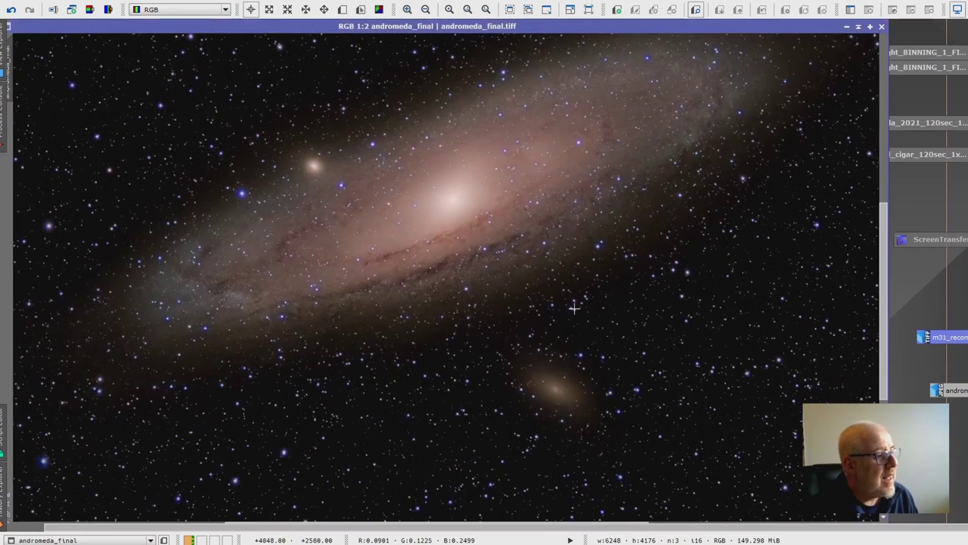
{"action": "key", "text": "plus"}
{"action": "key", "text": "minus"}
{"action": "key", "text": "minus"}
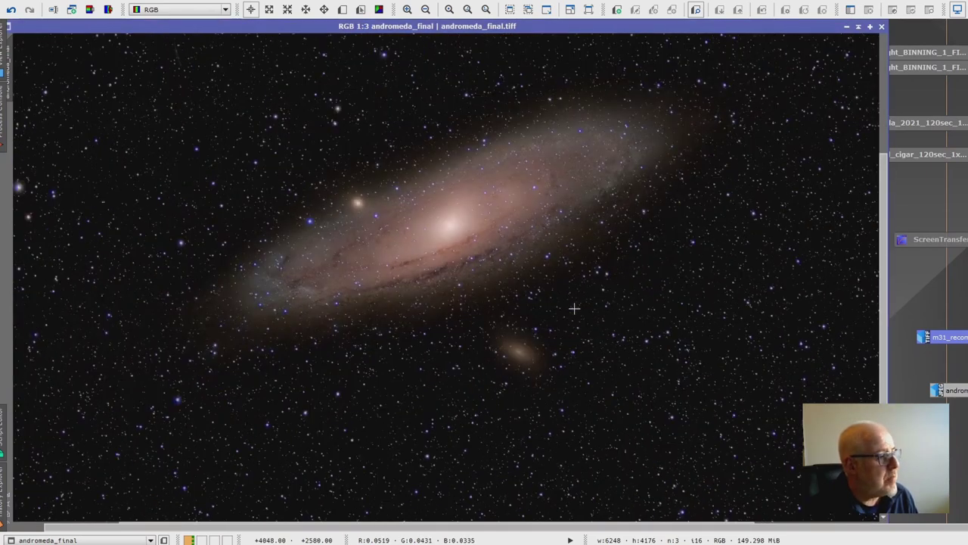
{"action": "key", "text": "plus"}
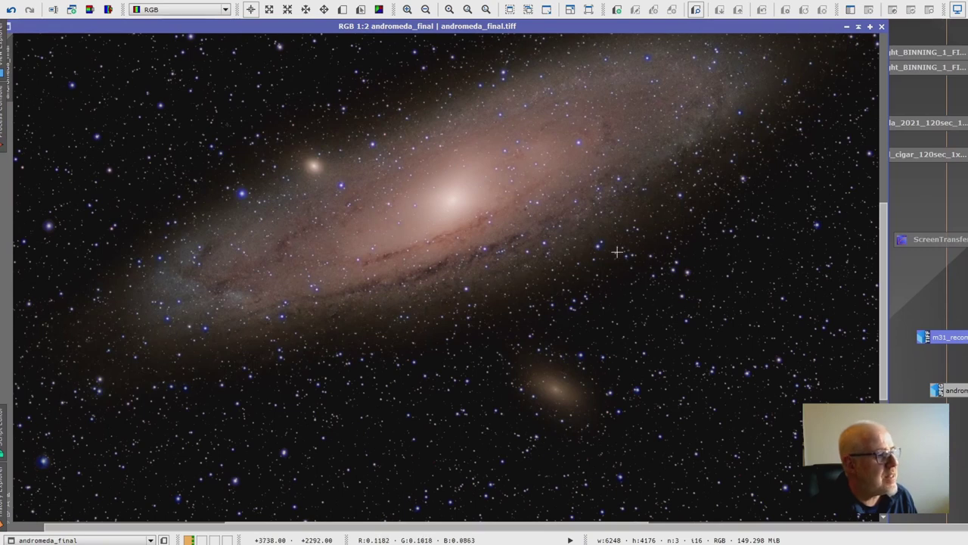
{"action": "key", "text": "plus"}
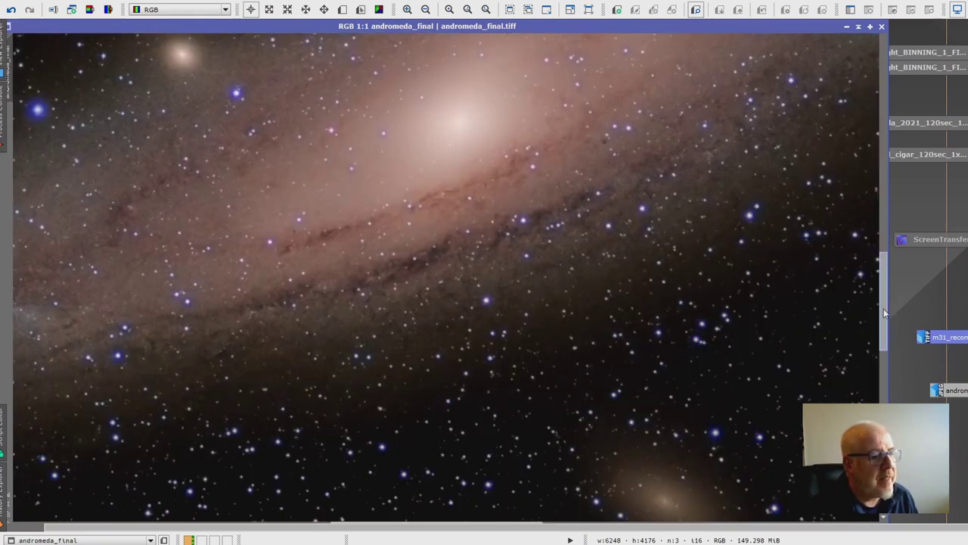
{"action": "left_click_drag", "start_coordinate": [884, 312], "coordinate": [884, 276]}
{"action": "scroll", "coordinate": [579, 264], "scroll_direction": "up", "scroll_amount": 2}
{"action": "scroll", "coordinate": [580, 264], "scroll_direction": "down", "scroll_amount": 8}
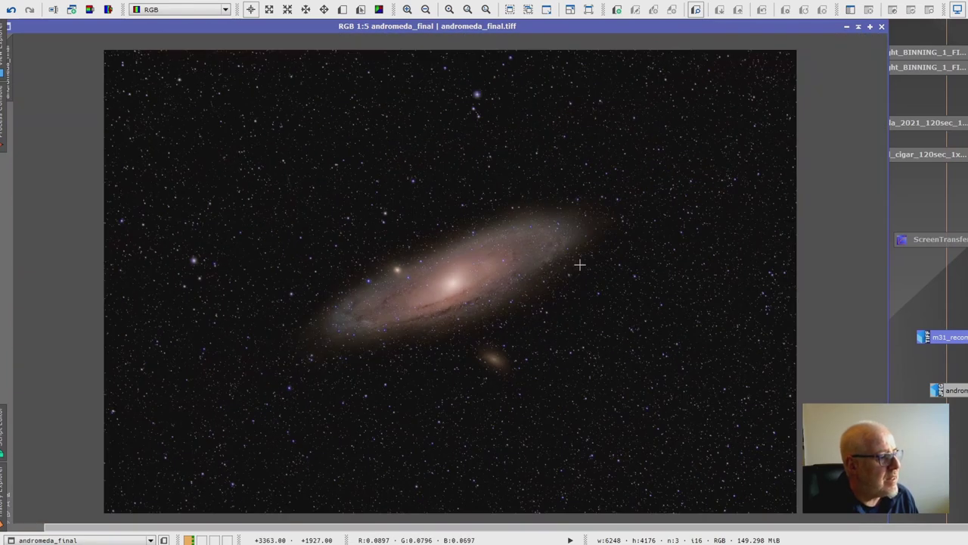
{"action": "scroll", "coordinate": [580, 264], "scroll_direction": "up", "scroll_amount": 3}
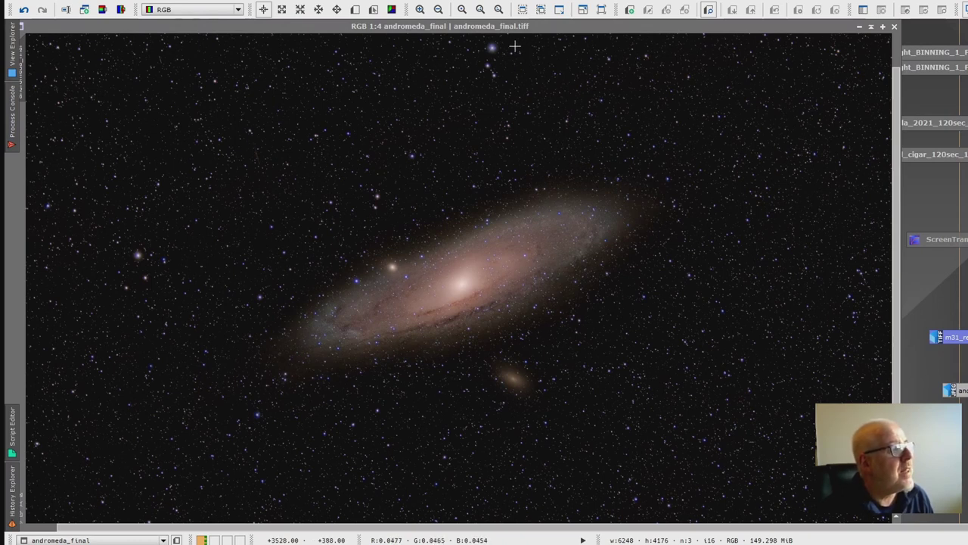
{"action": "scroll", "coordinate": [427, 309], "scroll_direction": "up", "scroll_amount": 1}
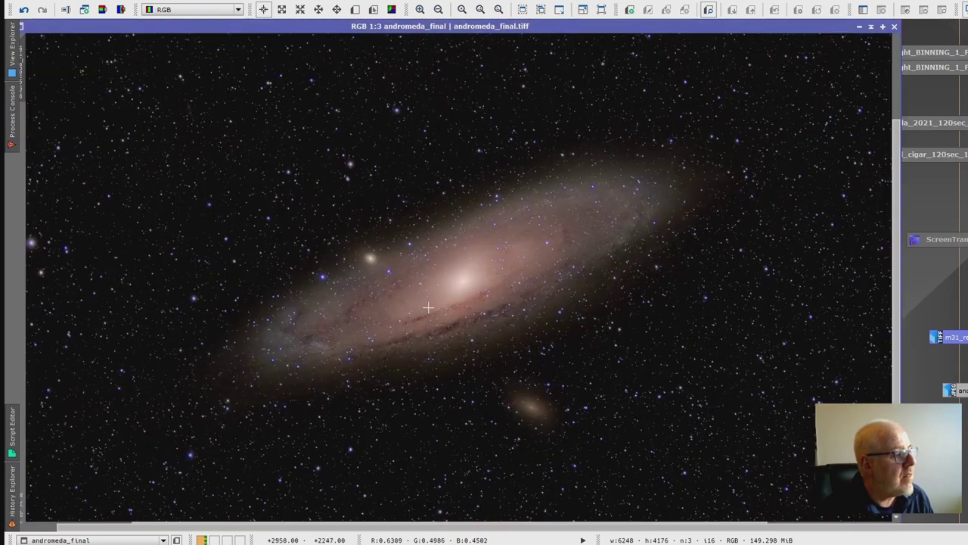
{"action": "scroll", "coordinate": [426, 309], "scroll_direction": "up", "scroll_amount": 3}
{"action": "scroll", "coordinate": [348, 280], "scroll_direction": "down", "scroll_amount": 2}
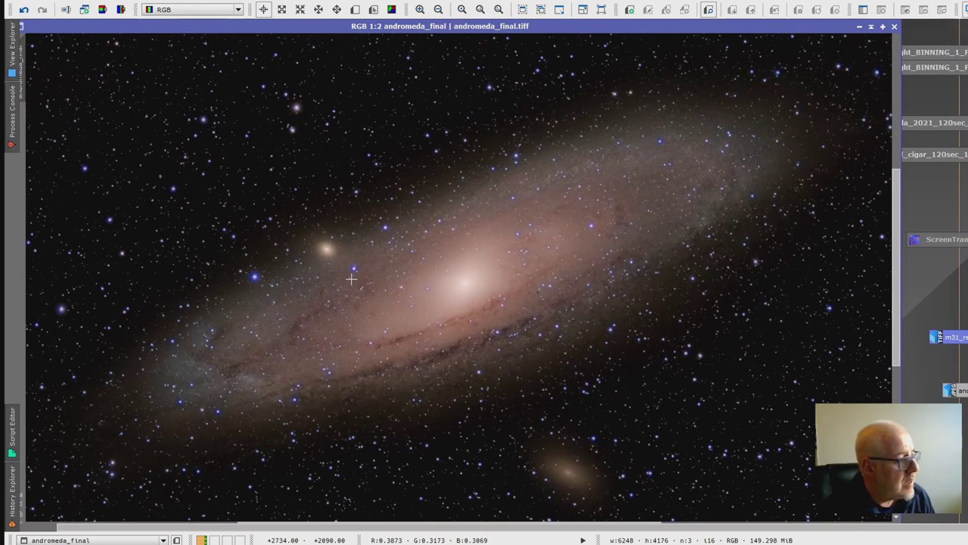
{"action": "scroll", "coordinate": [351, 279], "scroll_direction": "down", "scroll_amount": 3}
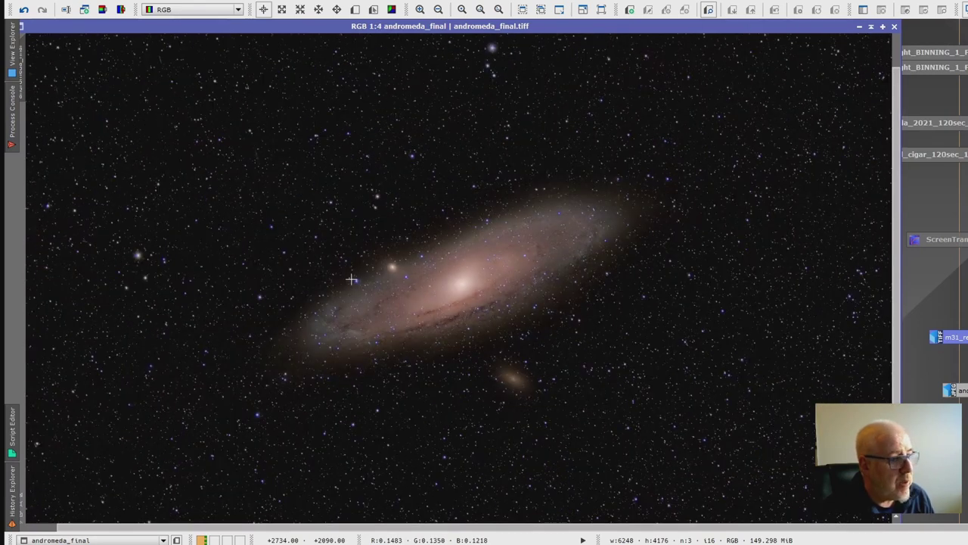
{"action": "scroll", "coordinate": [351, 279], "scroll_direction": "up", "scroll_amount": 1}
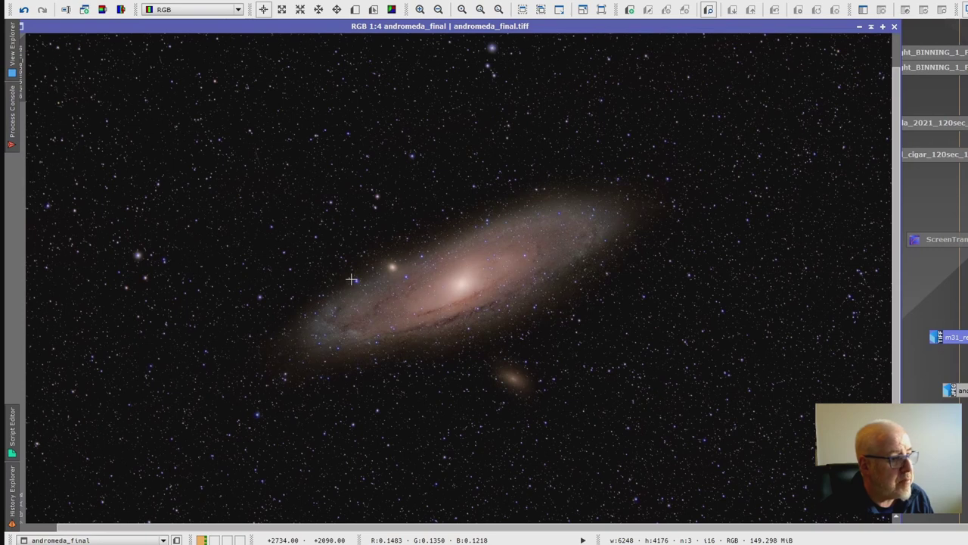